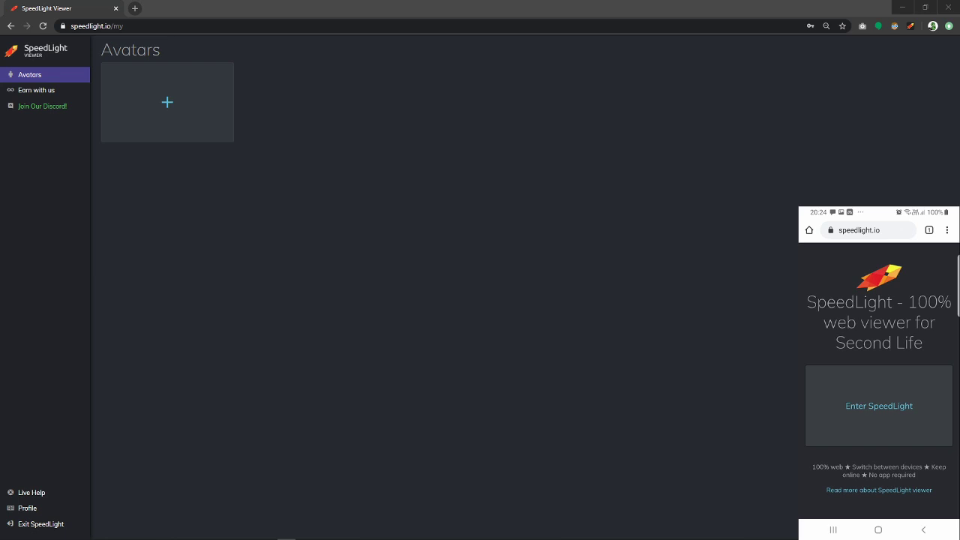
- Start a new avatar and replace the autofilled email with the avatar's SL name
{"action": "left_click", "coordinate": [699, 253]}
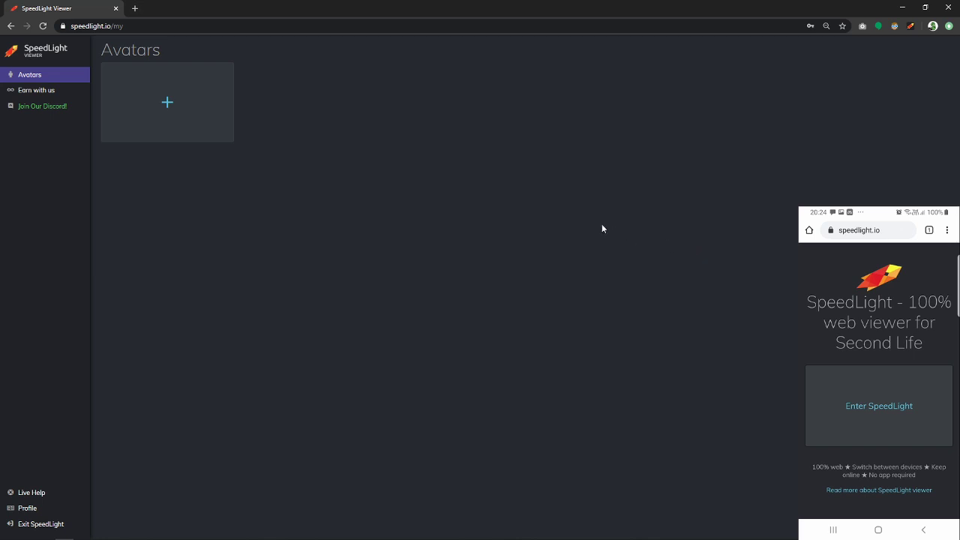
{"action": "left_click", "coordinate": [175, 113]}
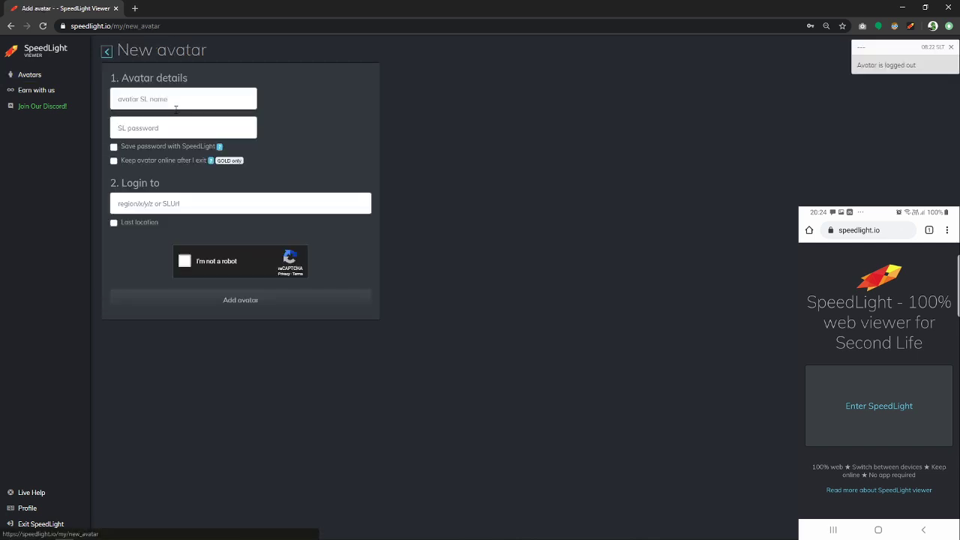
{"action": "left_click", "coordinate": [183, 99]}
{"action": "key", "text": "BackSpace"}
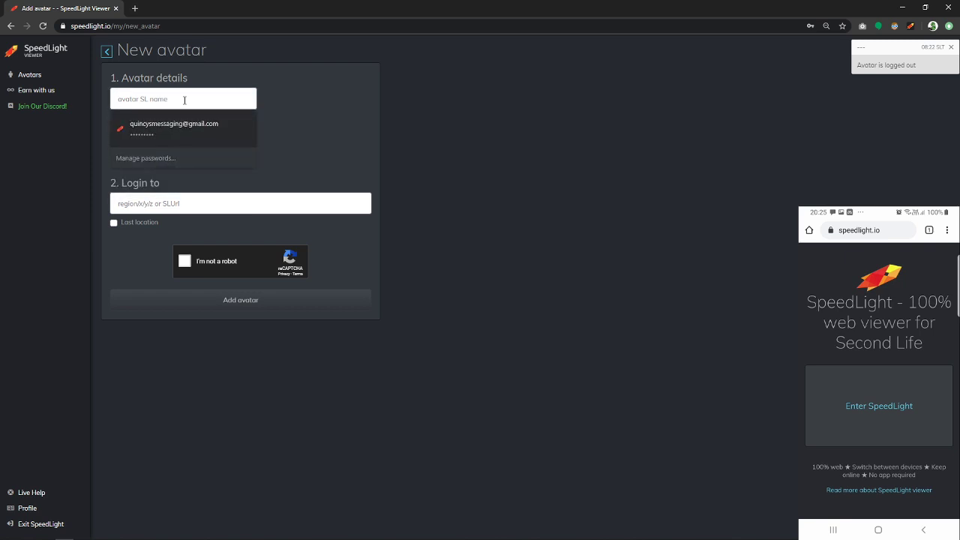
{"action": "type", "text": "Quincyjohnes"}
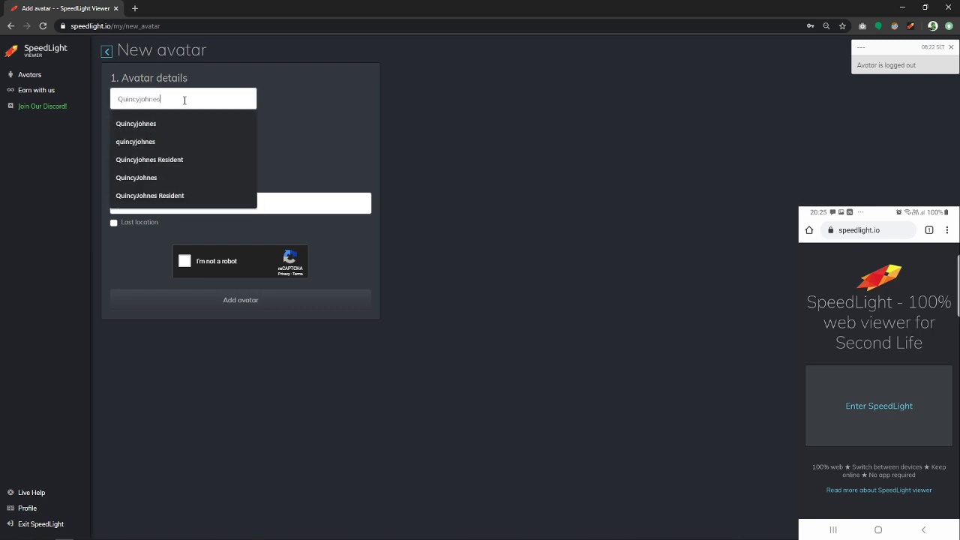
{"action": "key", "text": "Tab"}
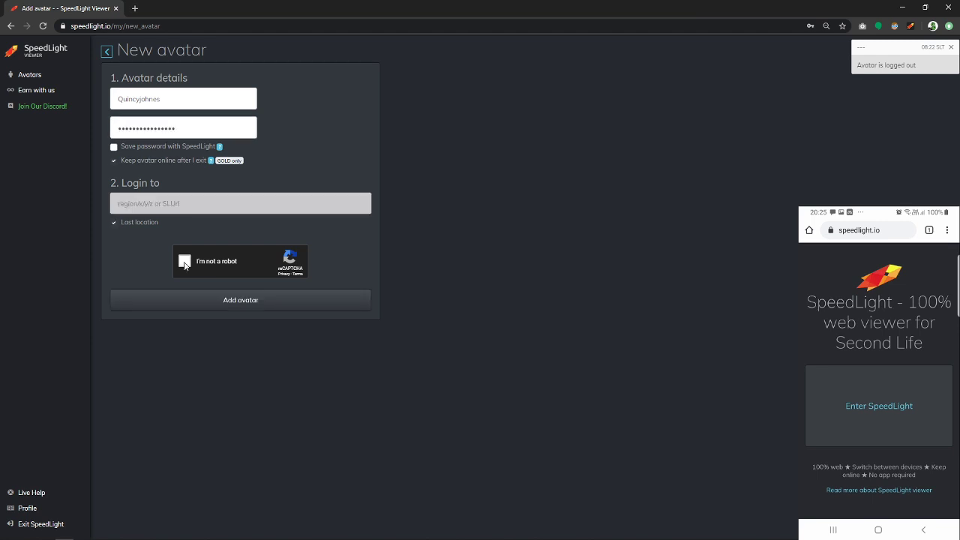
- Pass the crosswalk image reCAPTCHA check and submit the new avatar
{"action": "left_click", "coordinate": [184, 263]}
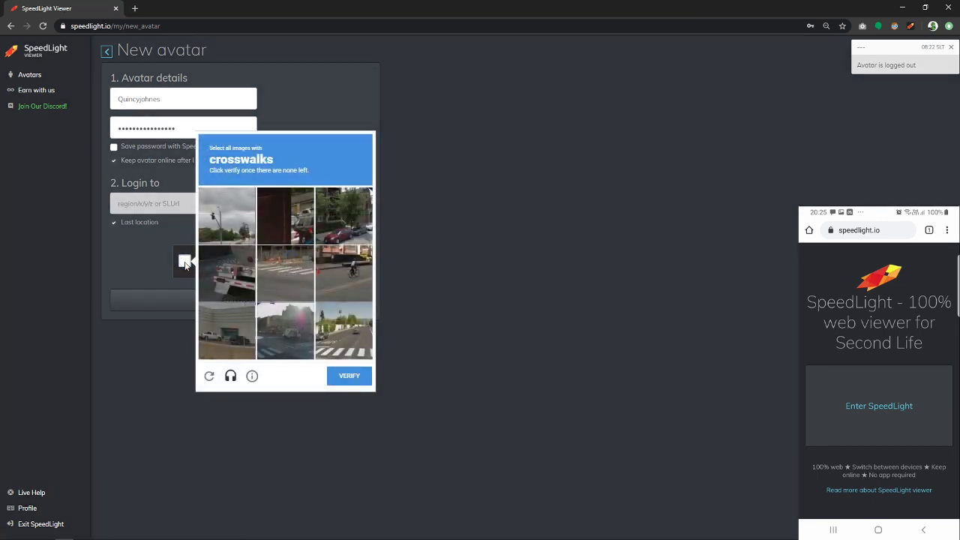
{"action": "left_click", "coordinate": [290, 278]}
{"action": "left_click", "coordinate": [293, 337]}
{"action": "left_click", "coordinate": [342, 330]}
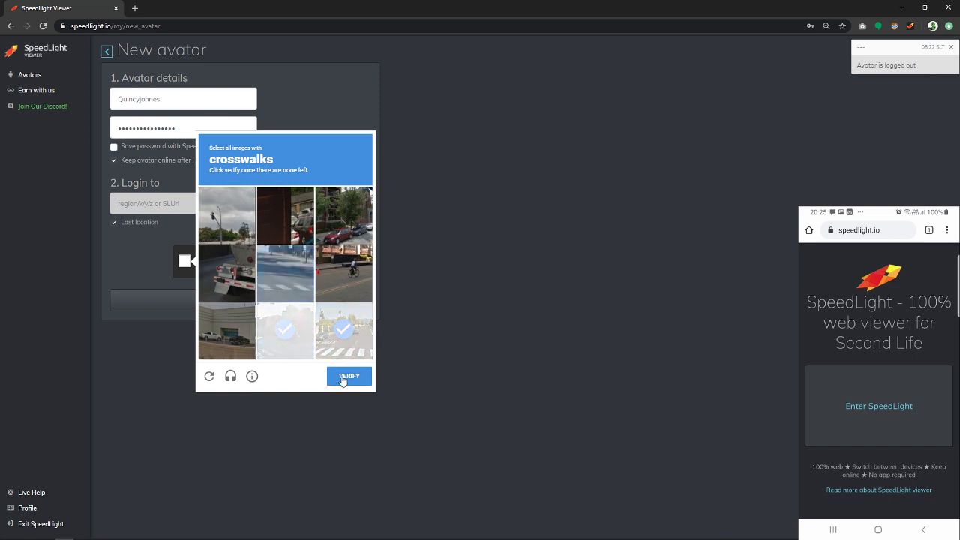
{"action": "left_click", "coordinate": [343, 329]}
{"action": "left_click", "coordinate": [267, 330]}
{"action": "left_click", "coordinate": [285, 271]}
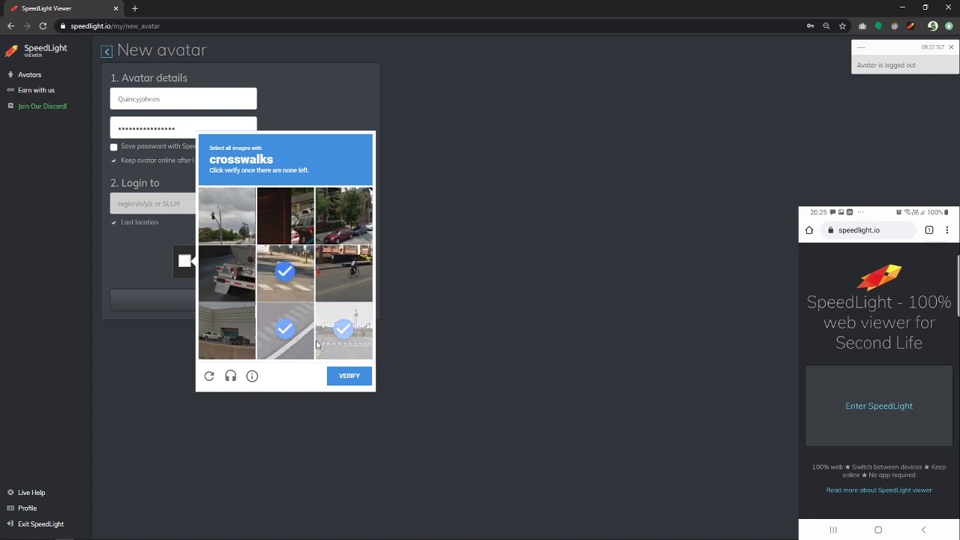
{"action": "left_click", "coordinate": [347, 377]}
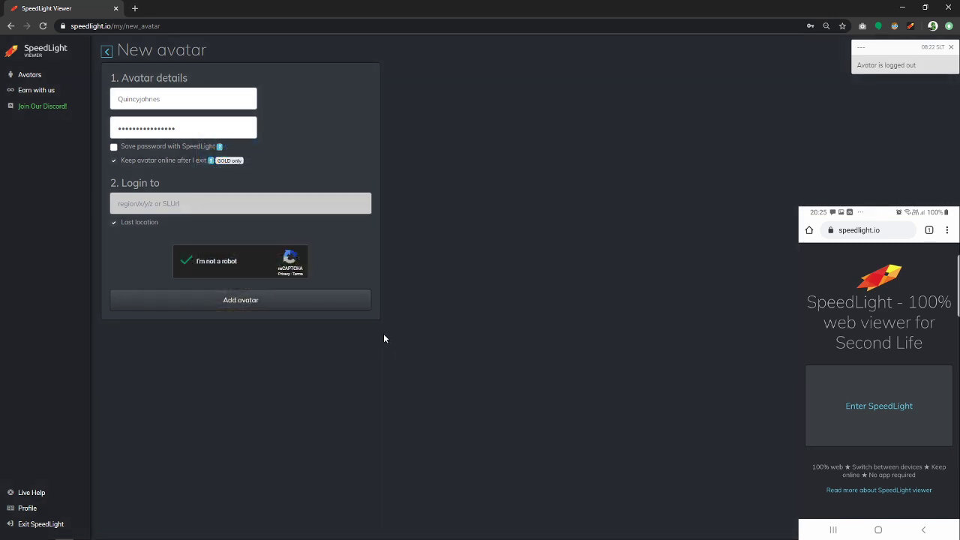
{"action": "left_click", "coordinate": [257, 302]}
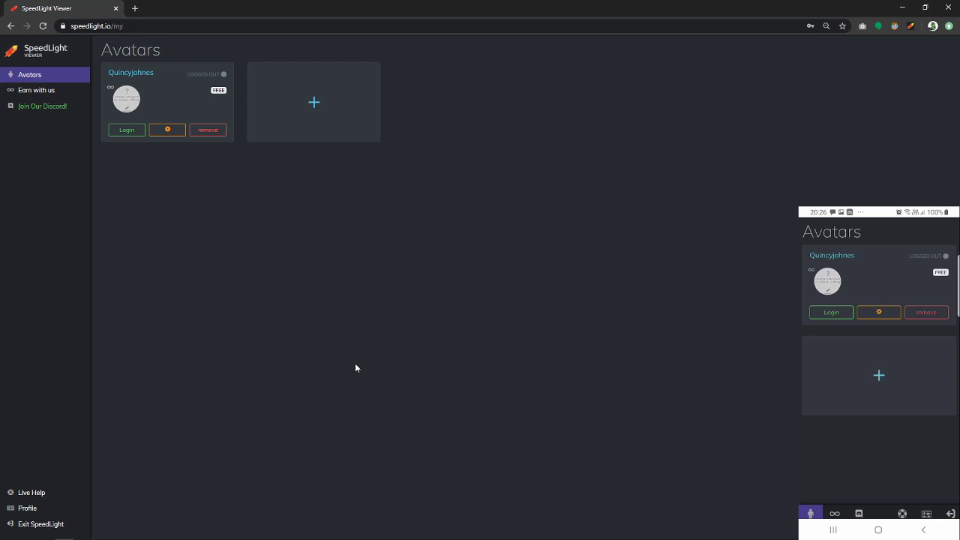
- Log the new avatar in from its card by entering its password
{"action": "left_click", "coordinate": [122, 132]}
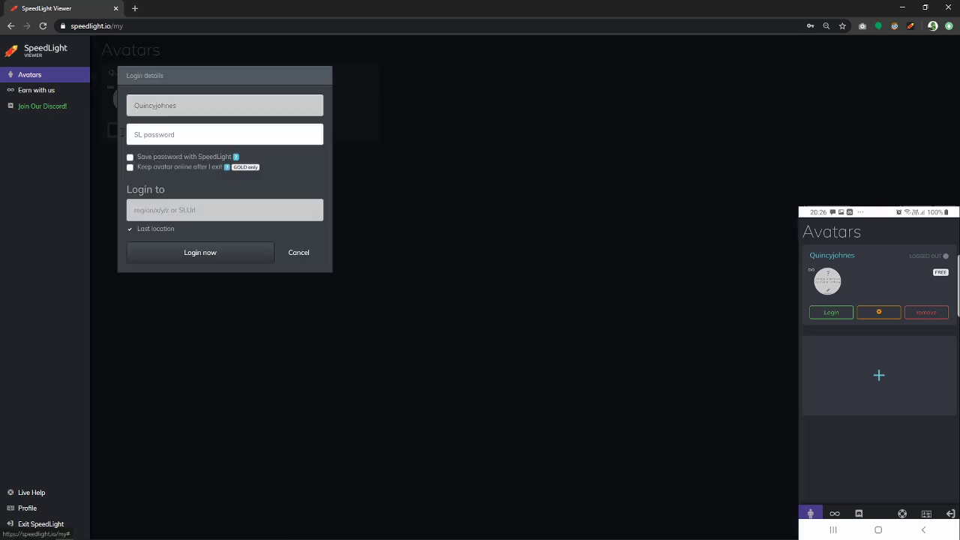
{"action": "left_click", "coordinate": [153, 134]}
{"action": "type", "text": "••••••••••••••••"}
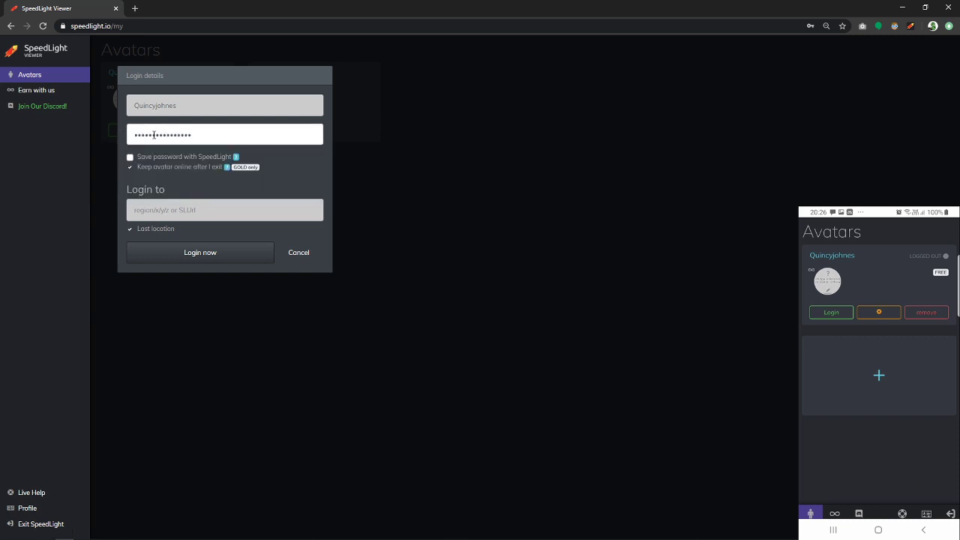
{"action": "left_click", "coordinate": [182, 254]}
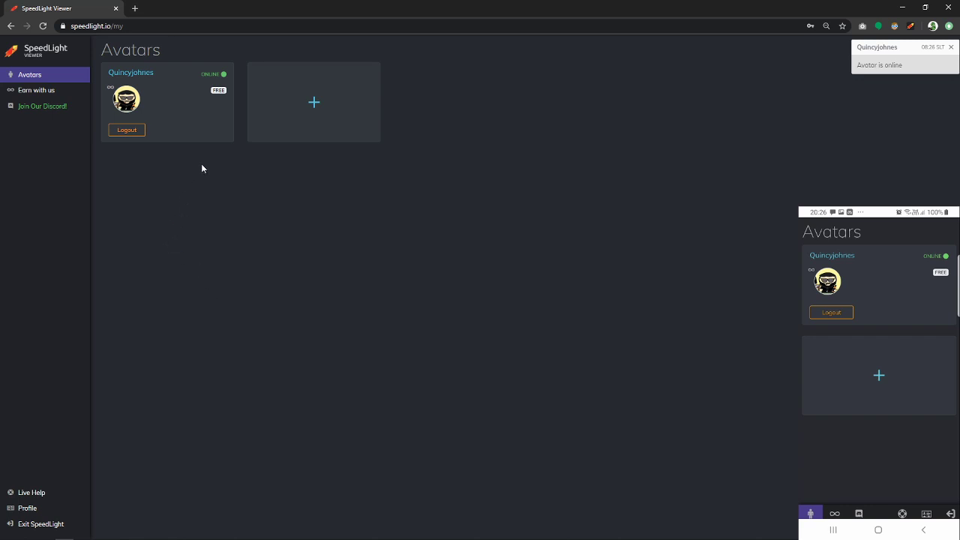
- Open the online avatar's Summary page from its name link on the Avatars page
{"action": "left_click", "coordinate": [135, 76]}
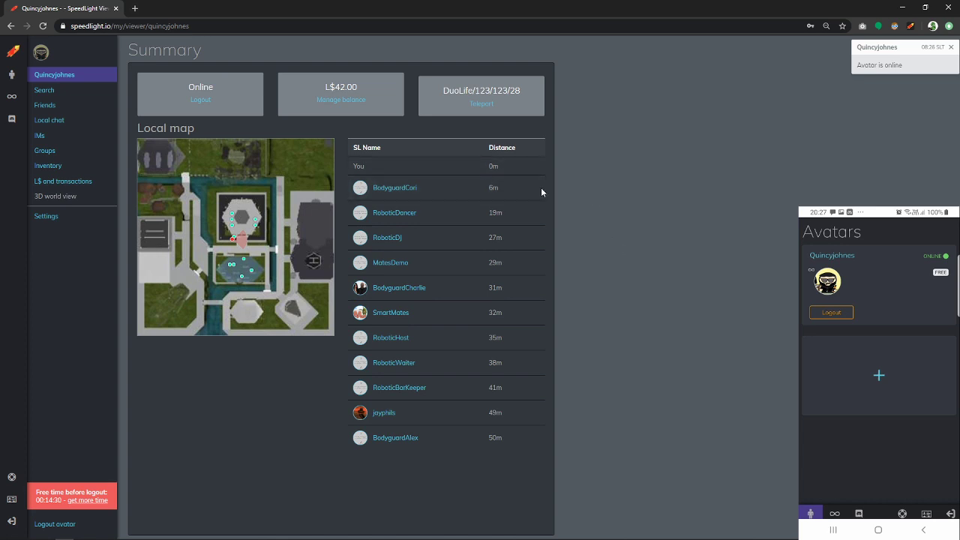
- From IMs, use 'find someone' to search for the other resident's SL name
{"action": "left_click", "coordinate": [39, 135]}
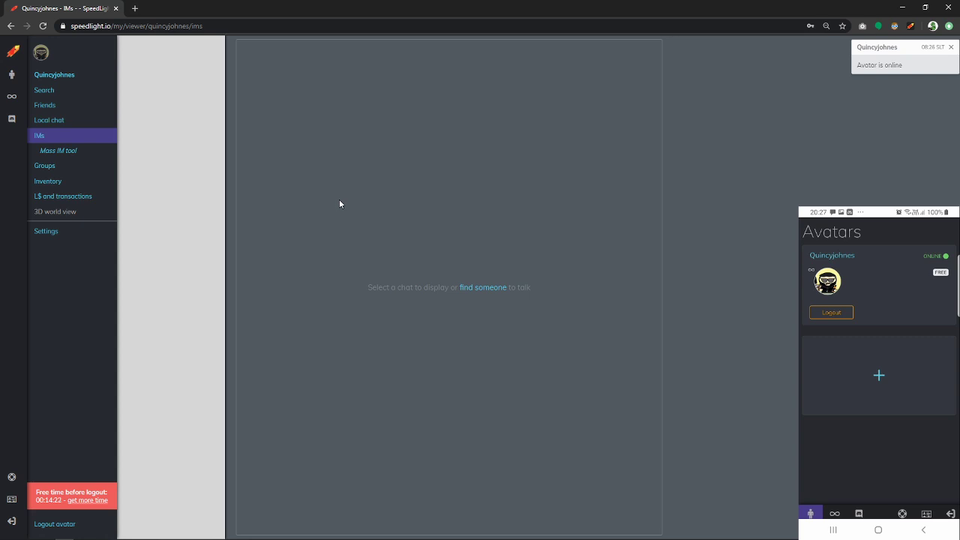
{"action": "left_click", "coordinate": [469, 293]}
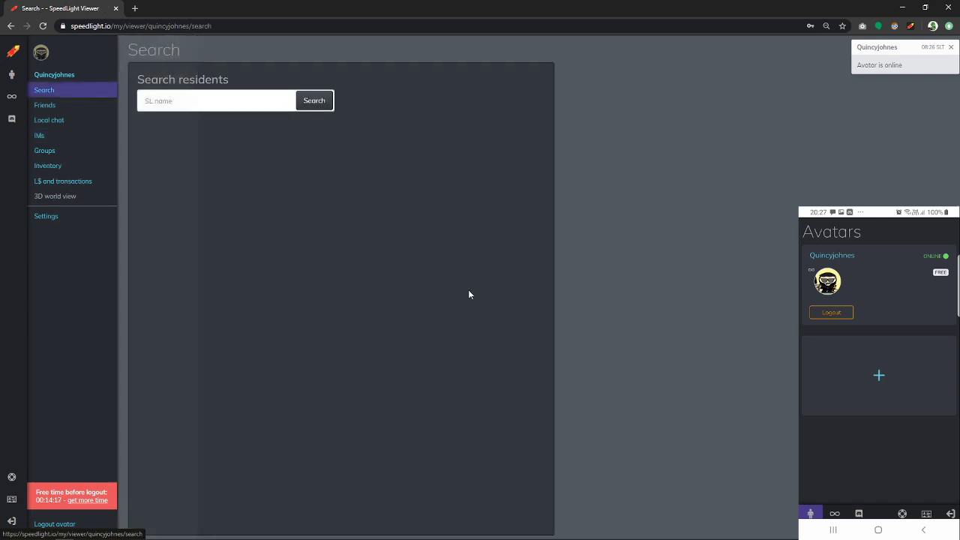
{"action": "left_click", "coordinate": [186, 101]}
{"action": "type", "text": "iknowyo"}
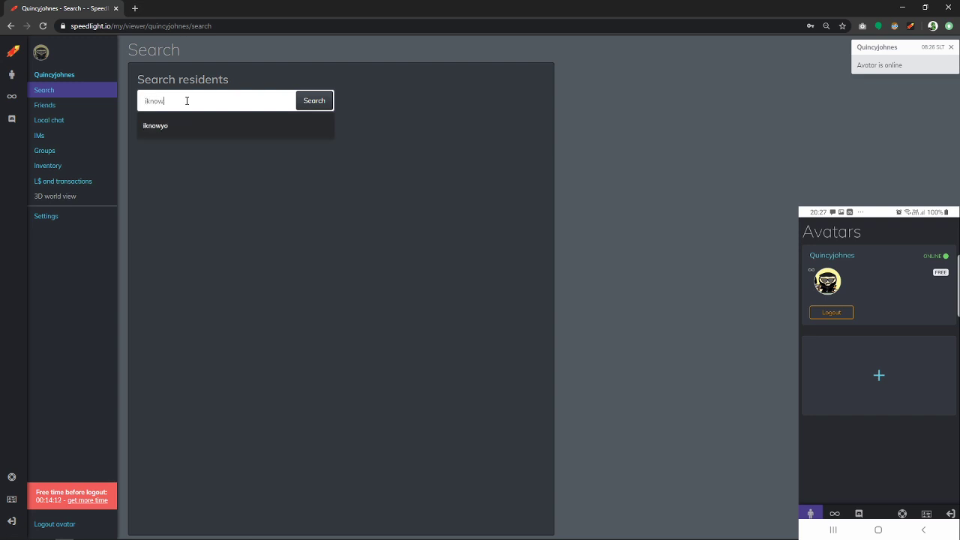
{"action": "left_click", "coordinate": [300, 100]}
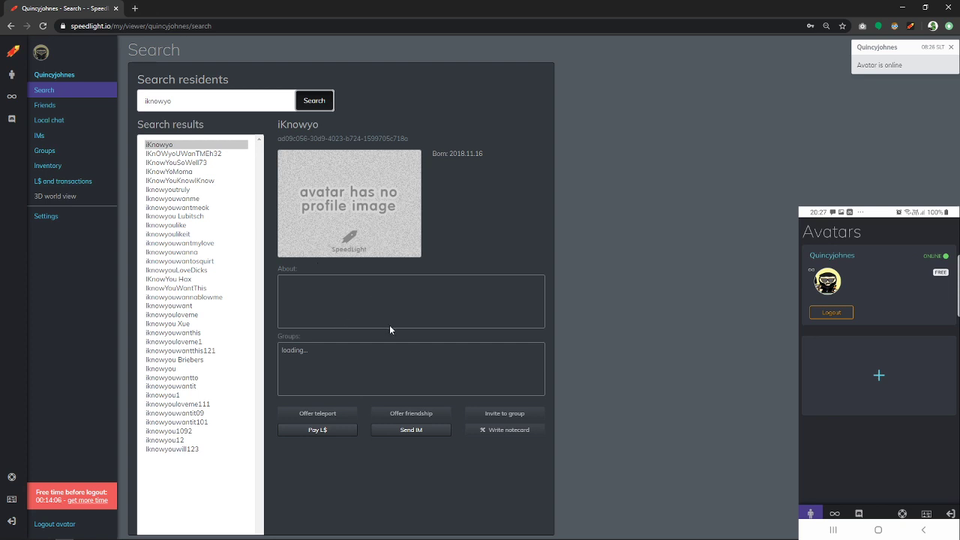
- Send the resident the IM 'Hello, this is a message sent via SpeedLight Viewer.'
{"action": "left_click", "coordinate": [401, 436]}
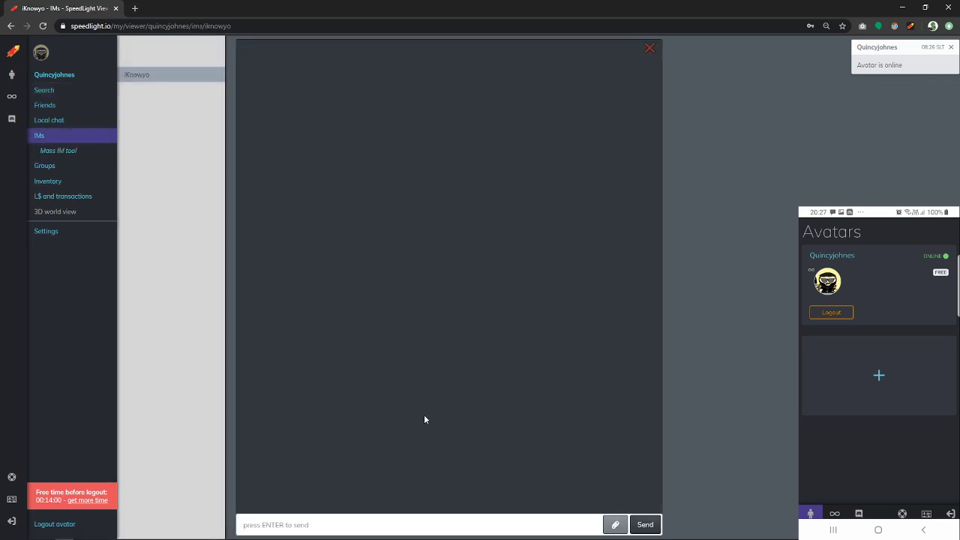
{"action": "left_click", "coordinate": [330, 517]}
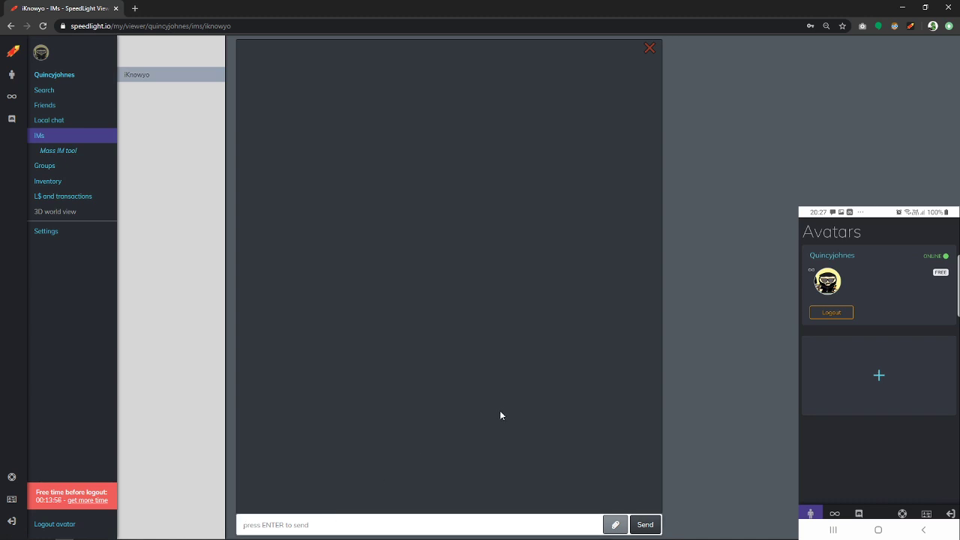
{"action": "type", "text": "Hello, this is a message sent via SpeedLight View"}
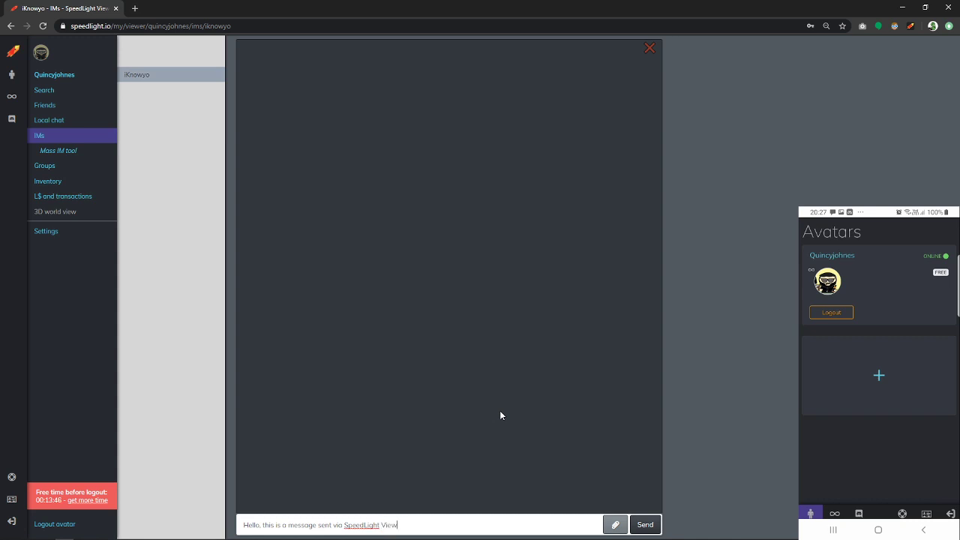
{"action": "type", "text": "er."}
{"action": "key", "text": "Return"}
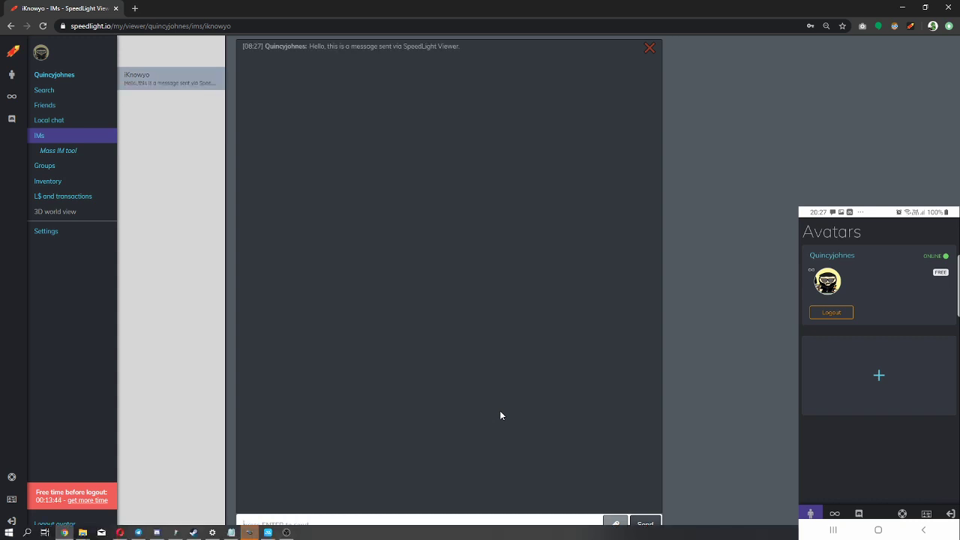